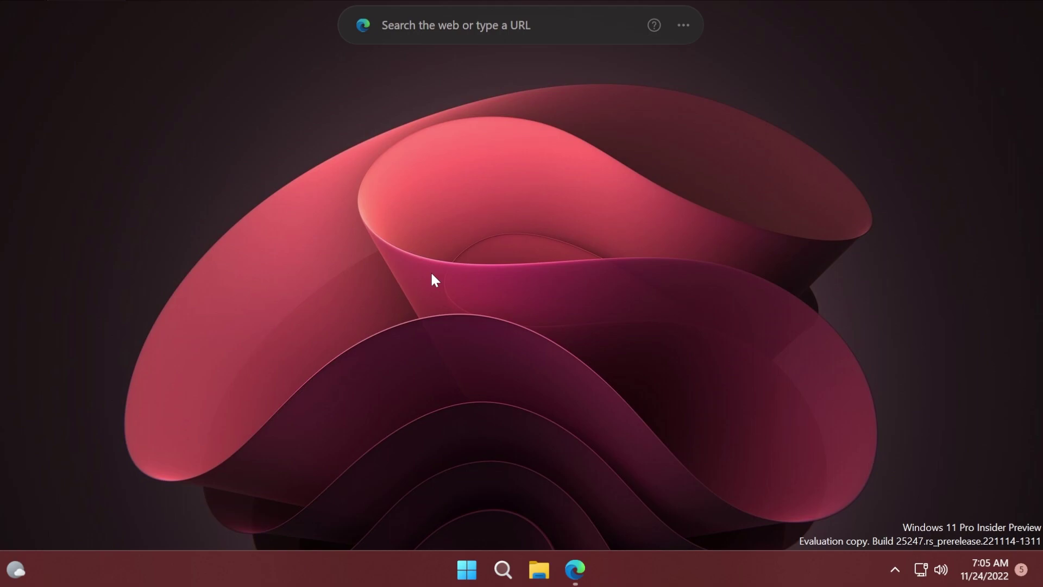
Check the Start menu's Recommended section, then bring up the ViVe releases page in Edge.
{"action": "left_click", "coordinate": [466, 569]}
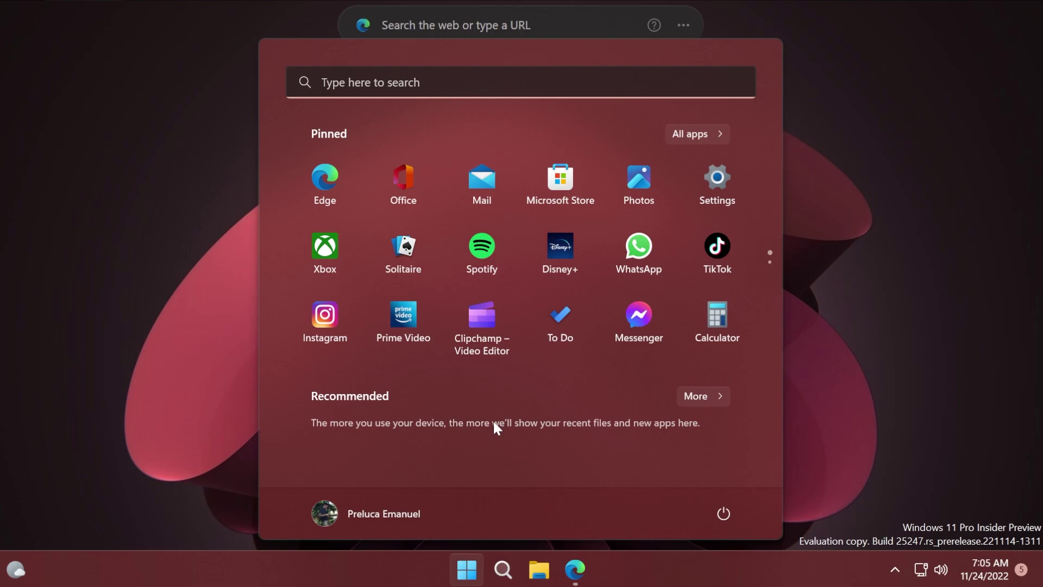
{"action": "key", "text": "Escape"}
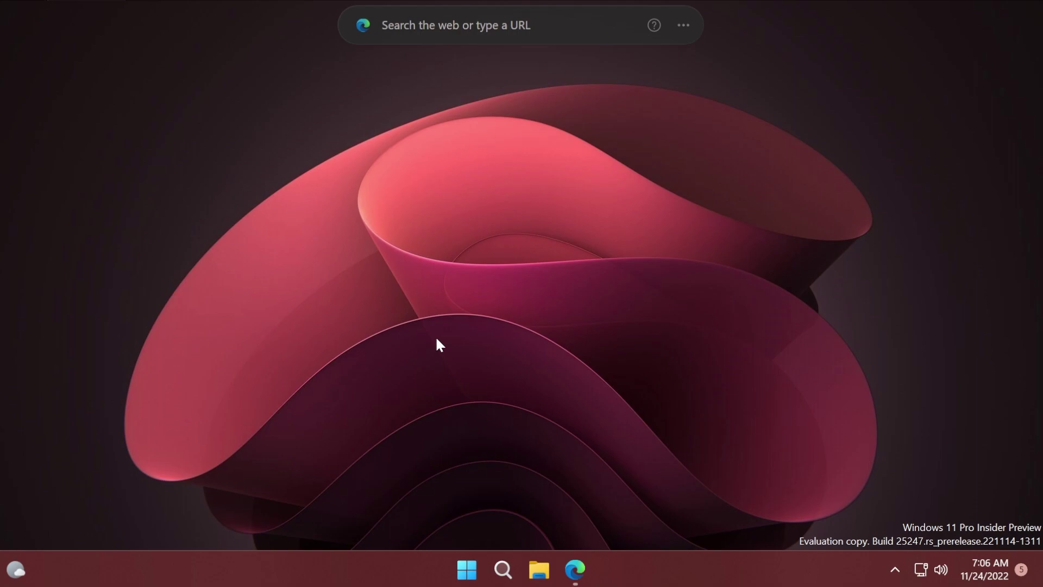
{"action": "left_click", "coordinate": [574, 567]}
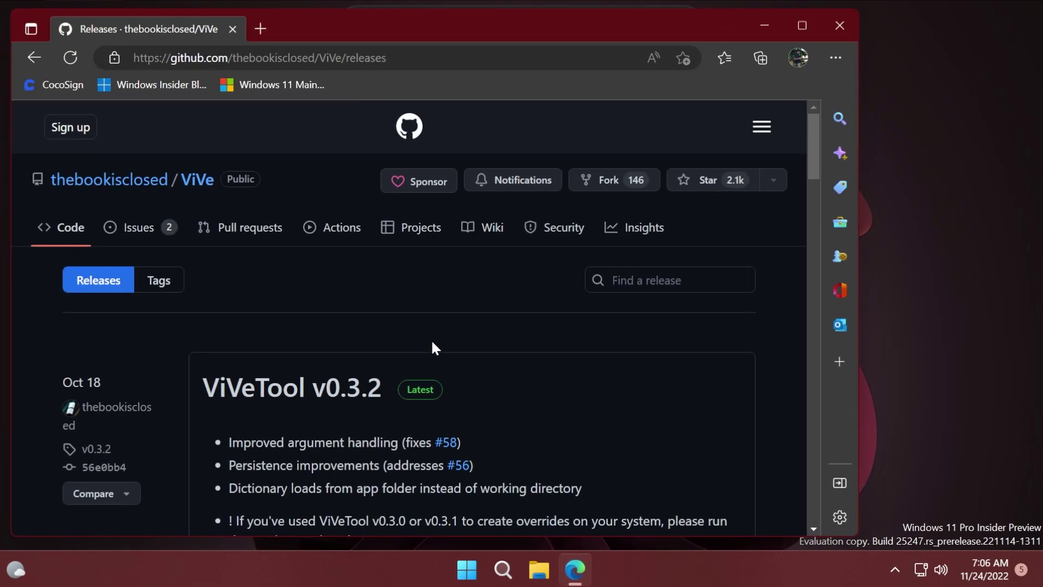
{"action": "scroll", "coordinate": [432, 341], "scroll_direction": "down", "scroll_amount": 2}
{"action": "scroll", "coordinate": [416, 338], "scroll_direction": "down", "scroll_amount": 1}
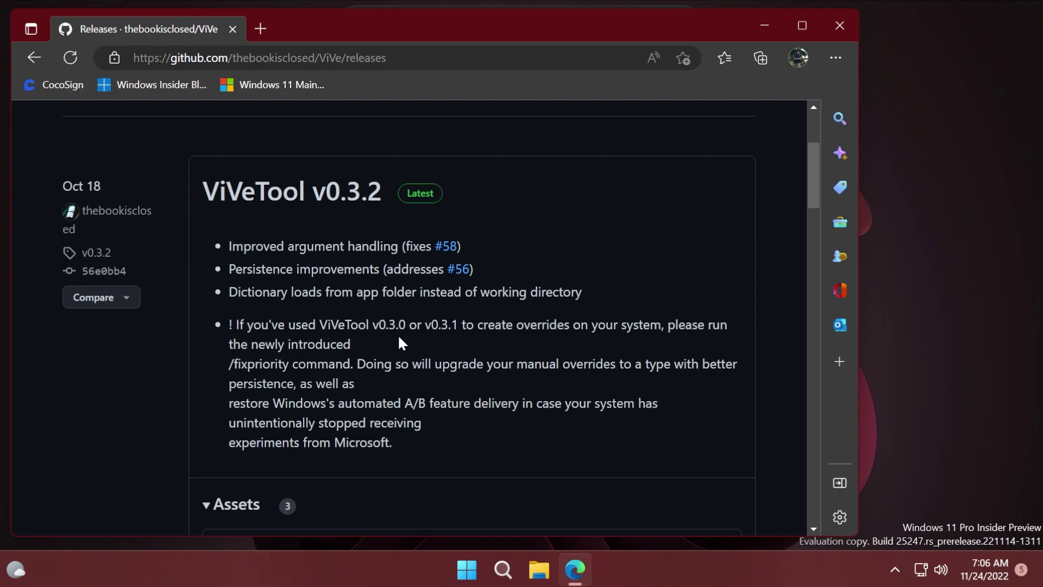
{"action": "scroll", "coordinate": [398, 334], "scroll_direction": "down", "scroll_amount": 2}
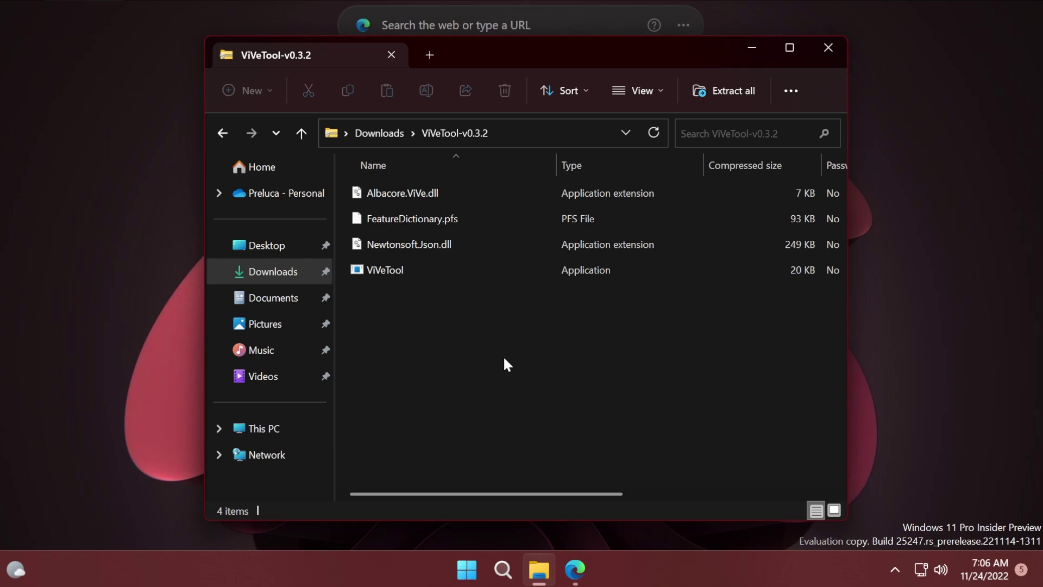
Start extracting the ViVeTool archive with C:\Windows\System32 as the destination folder.
{"action": "left_click", "coordinate": [721, 91]}
{"action": "left_click", "coordinate": [708, 216]}
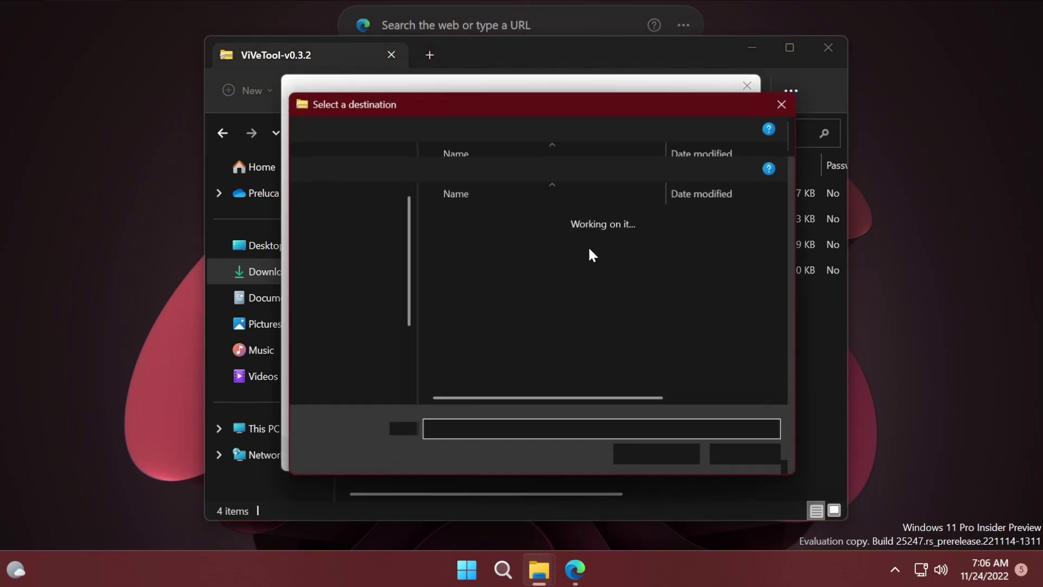
{"action": "scroll", "coordinate": [356, 351], "scroll_direction": "down", "scroll_amount": 2}
{"action": "left_click", "coordinate": [356, 360]}
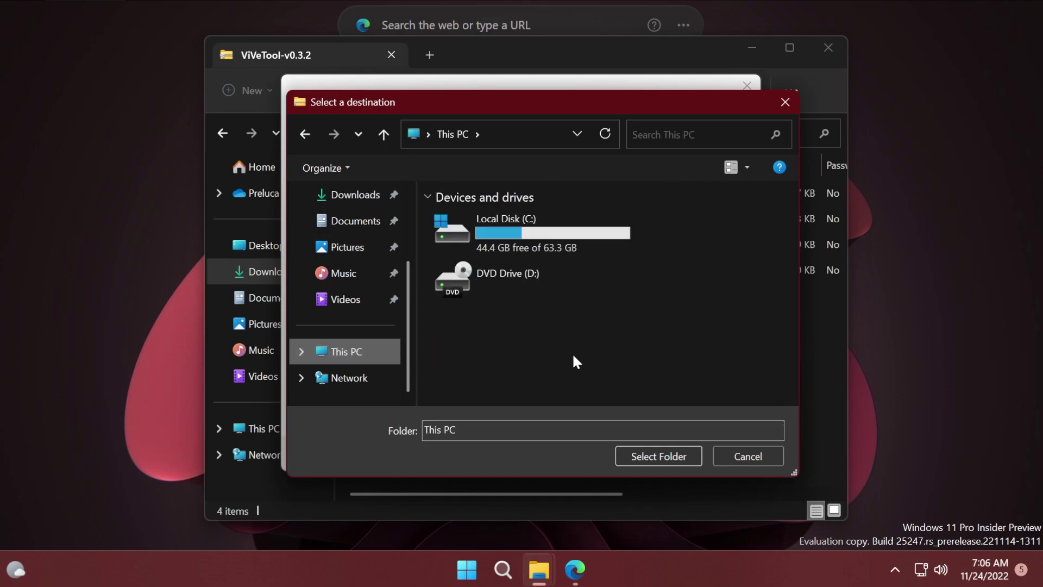
{"action": "left_click", "coordinate": [536, 239]}
{"action": "double_click", "coordinate": [536, 239]}
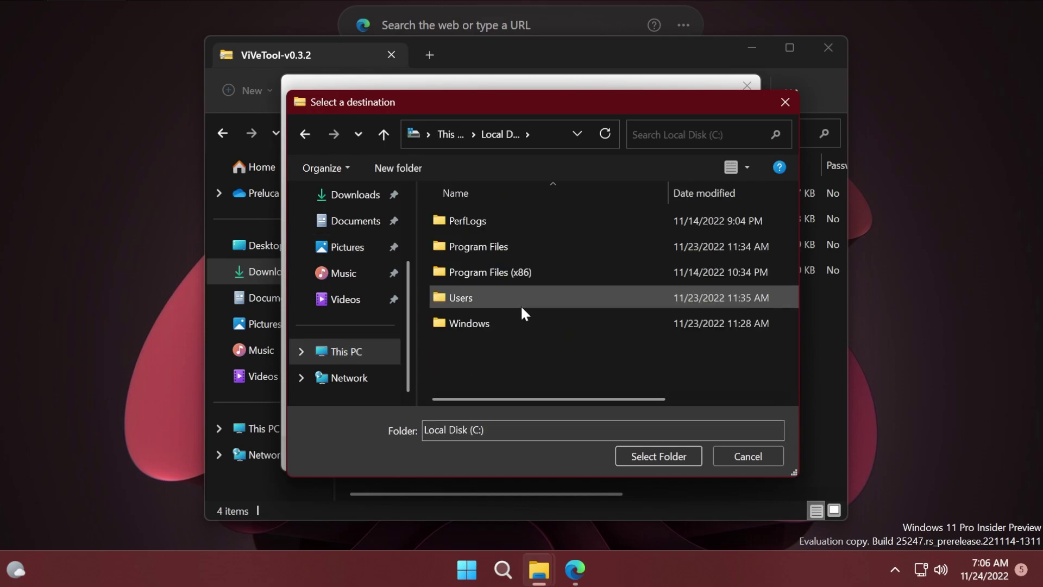
{"action": "double_click", "coordinate": [521, 319]}
{"action": "scroll", "coordinate": [566, 275], "scroll_direction": "down", "scroll_amount": 10}
{"action": "scroll", "coordinate": [566, 276], "scroll_direction": "down", "scroll_amount": 9}
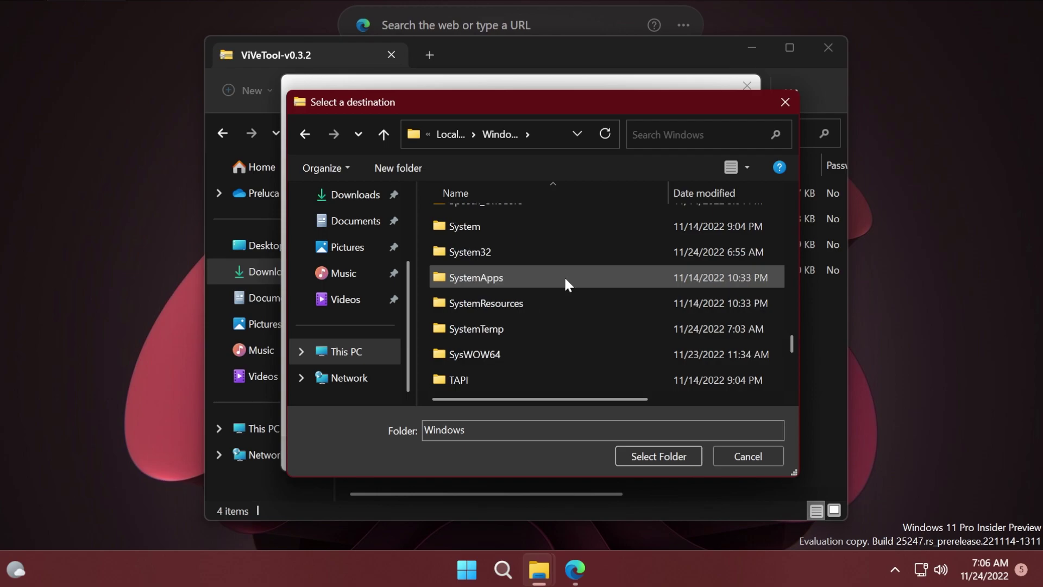
{"action": "scroll", "coordinate": [537, 298], "scroll_direction": "up", "scroll_amount": 1}
{"action": "left_click", "coordinate": [516, 318]}
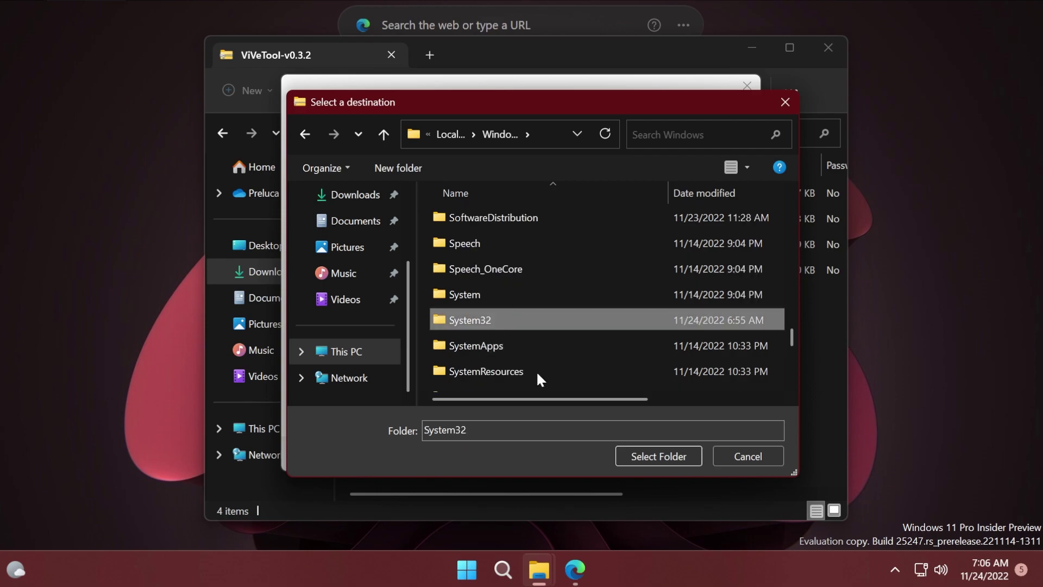
{"action": "left_click", "coordinate": [651, 454]}
Extract into System32, replacing the existing files and granting administrator permission.
{"action": "left_click", "coordinate": [636, 453]}
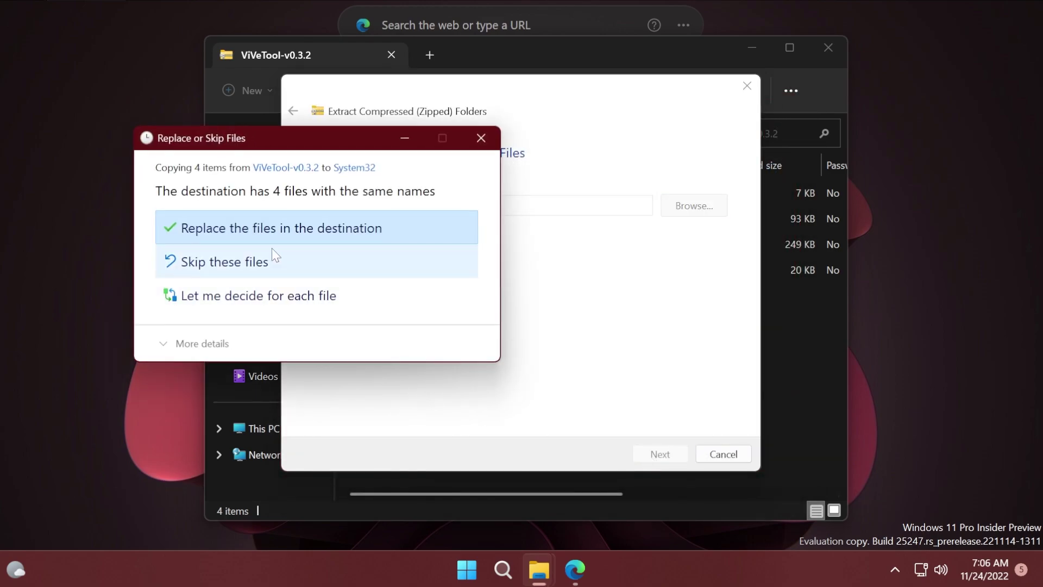
{"action": "left_click", "coordinate": [245, 227]}
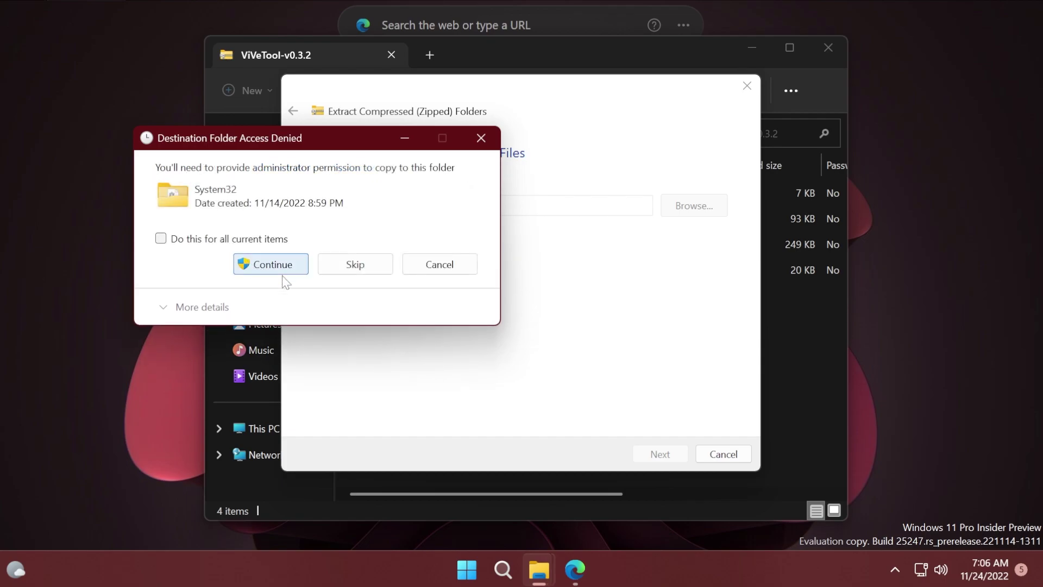
{"action": "left_click", "coordinate": [273, 266]}
{"action": "left_click", "coordinate": [272, 266]}
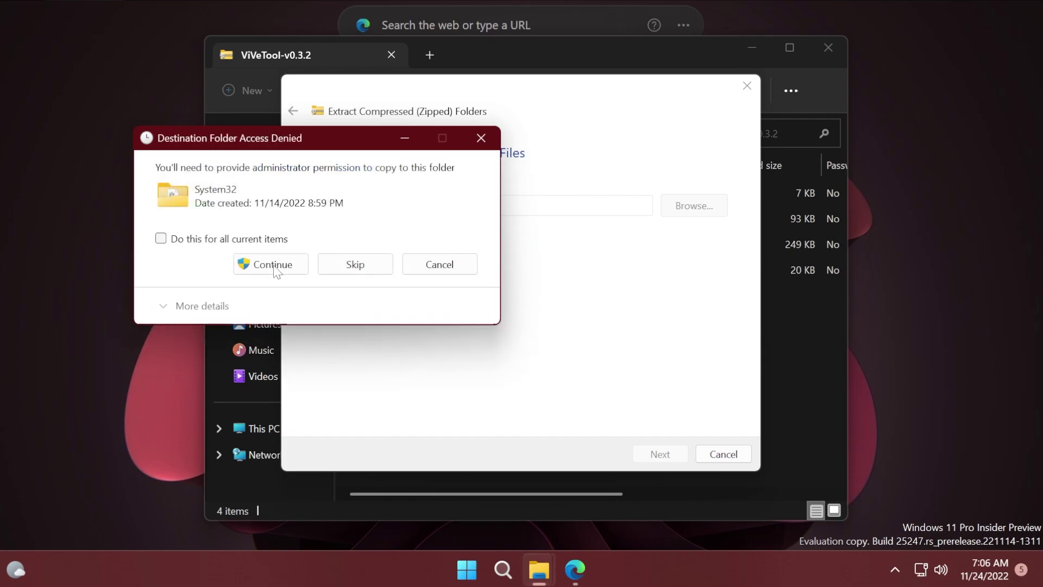
{"action": "left_click", "coordinate": [273, 266]}
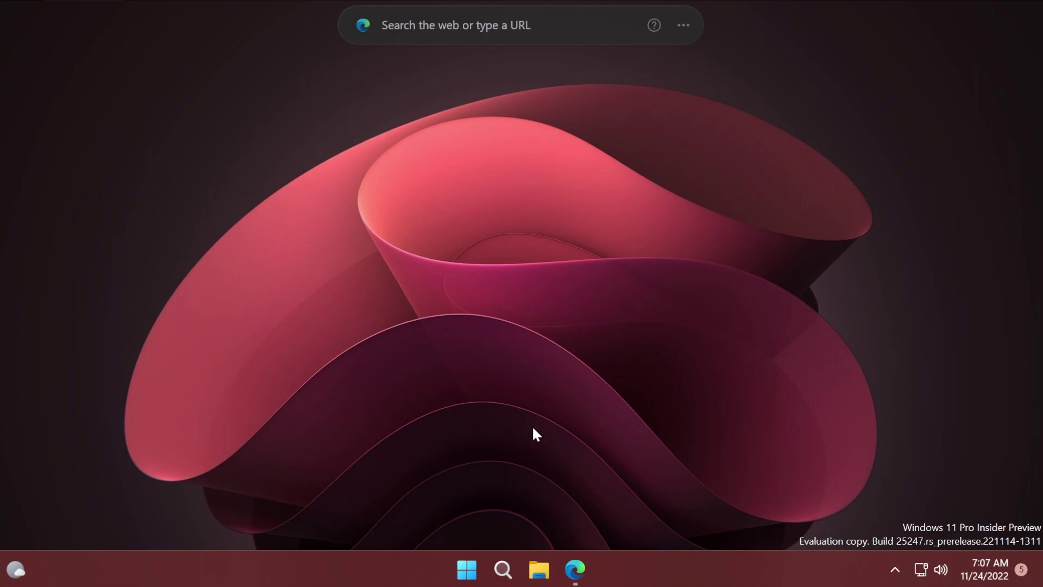
Run 'vivetool /enable /id:40059556' in an elevated Command Prompt, then close it.
{"action": "left_click", "coordinate": [502, 569]}
{"action": "type", "text": "cmd"}
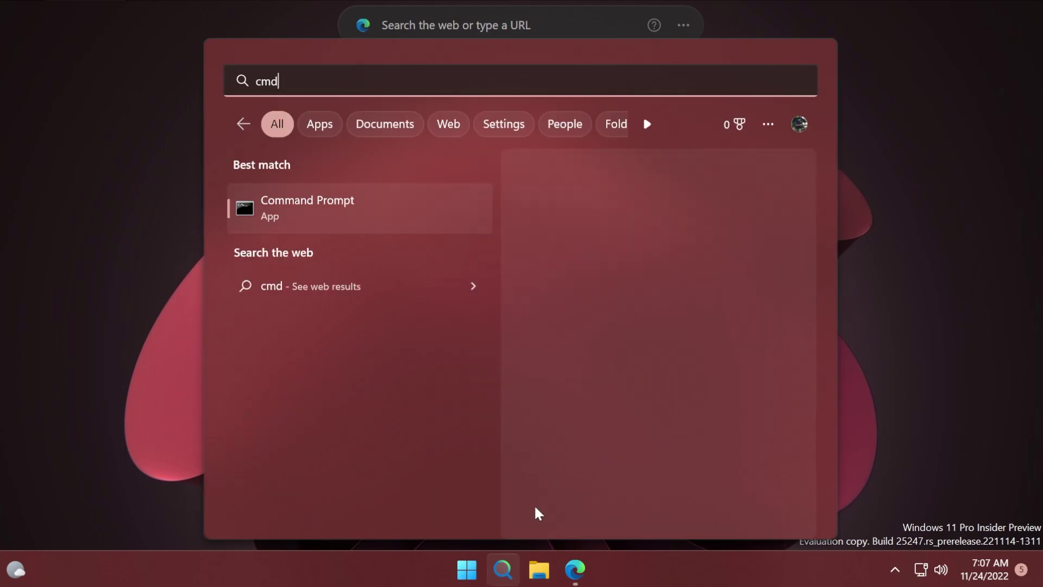
{"action": "left_click", "coordinate": [600, 352]}
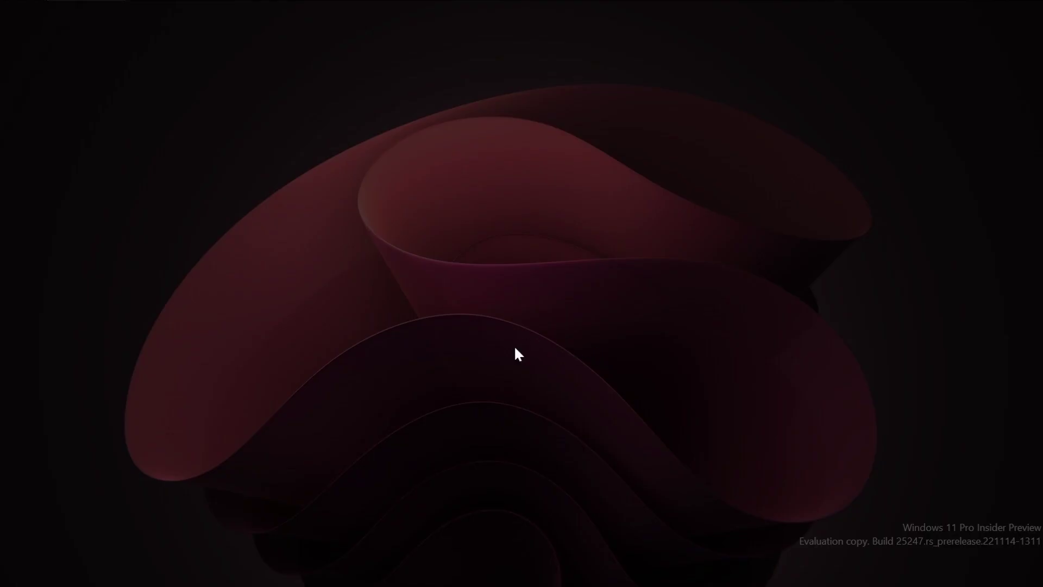
{"action": "left_click", "coordinate": [476, 412]}
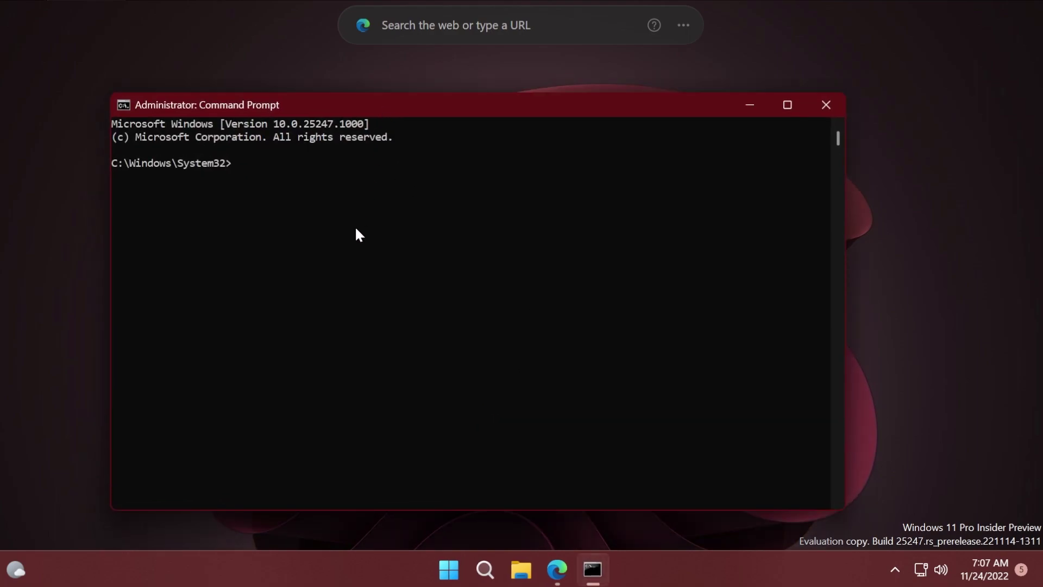
{"action": "type", "text": "vivetool /enable /id:40059556"}
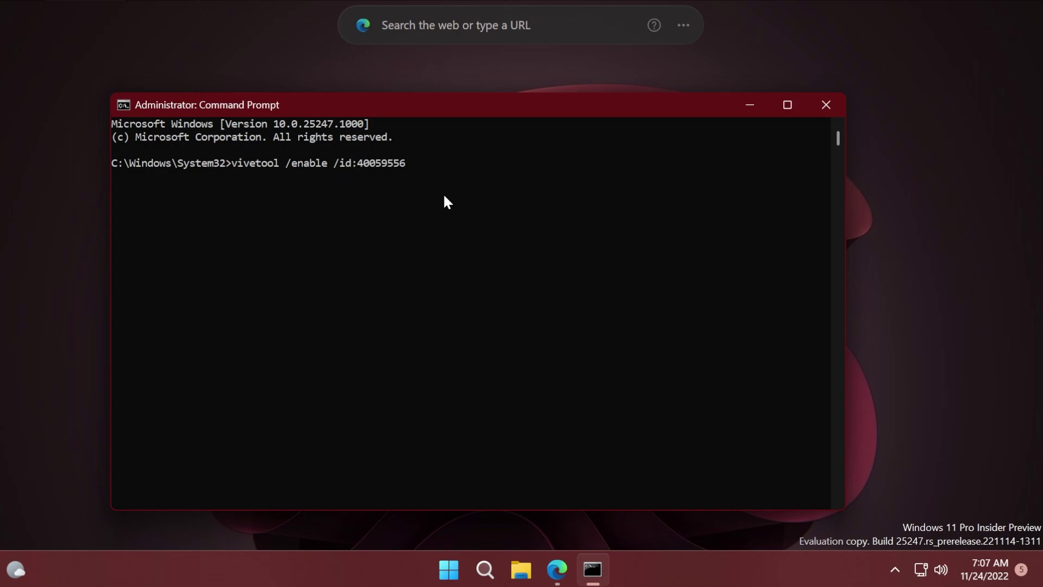
{"action": "key", "text": "Return"}
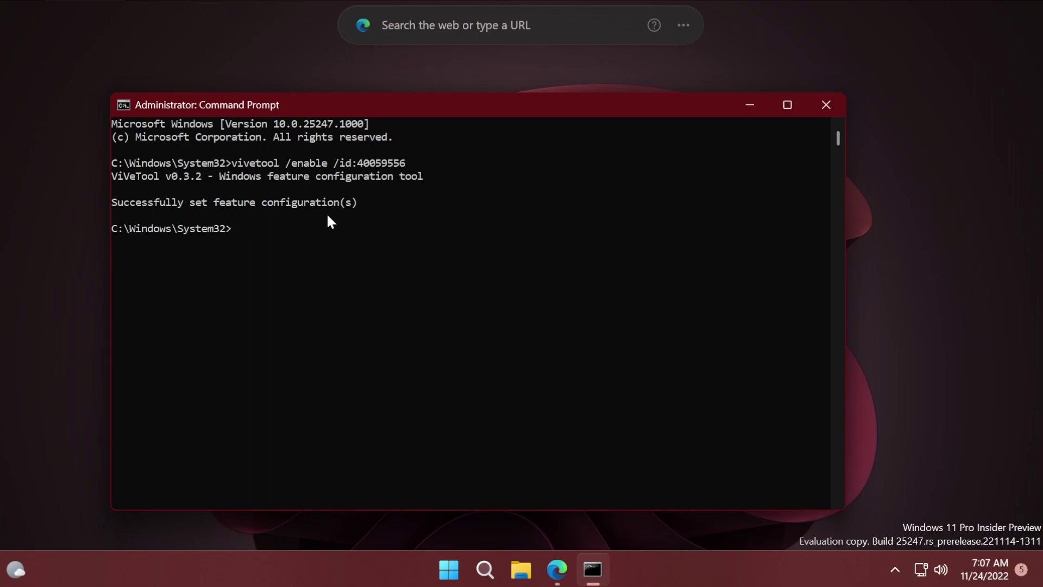
{"action": "left_click", "coordinate": [825, 104]}
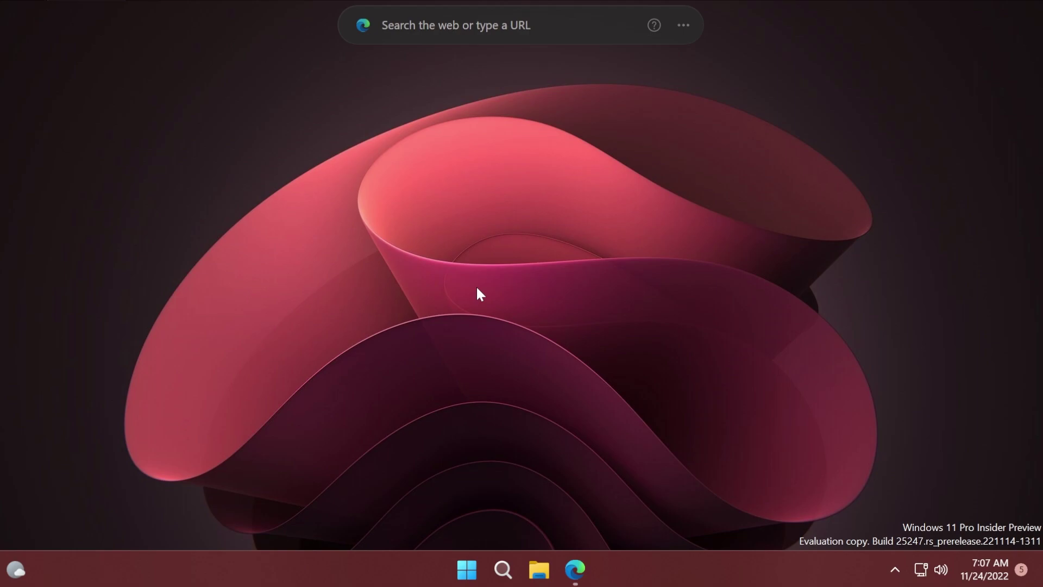
Choose the More recommendations layout in Start settings, then reopen Start to check Recommended.
{"action": "left_click", "coordinate": [467, 570]}
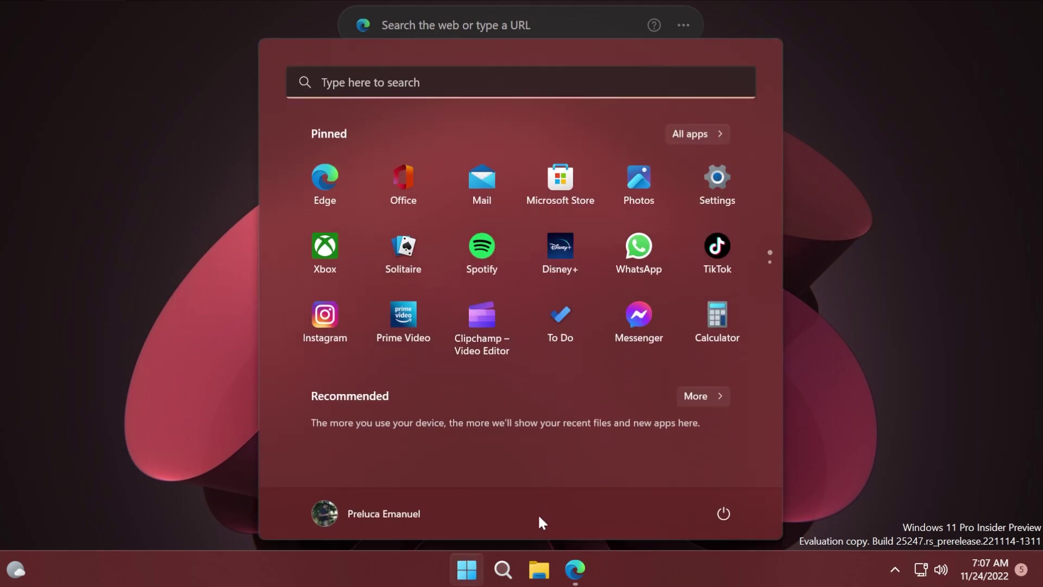
{"action": "right_click", "coordinate": [537, 513]}
{"action": "left_click", "coordinate": [575, 532]}
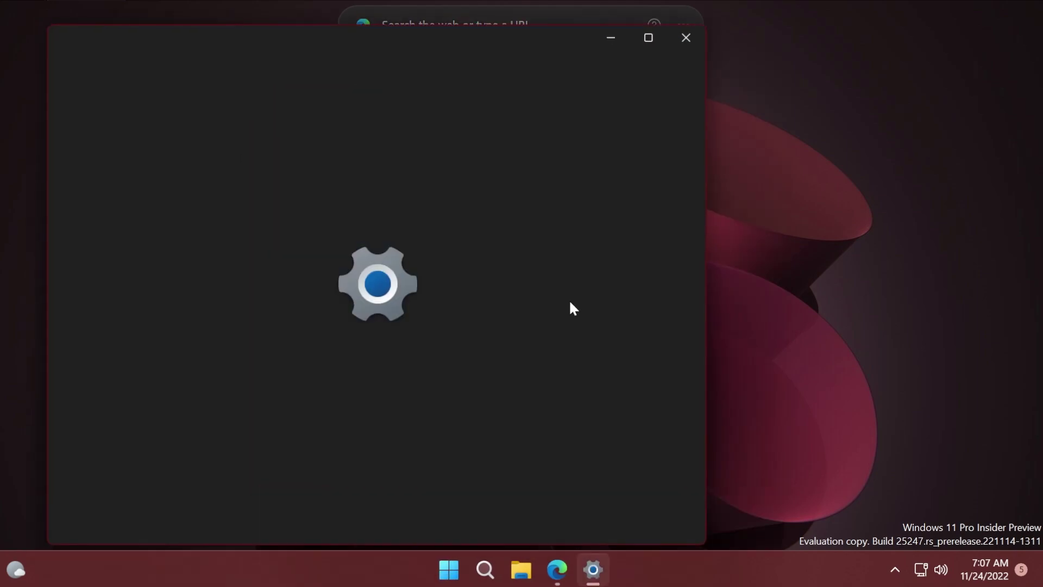
{"action": "left_click", "coordinate": [594, 244]}
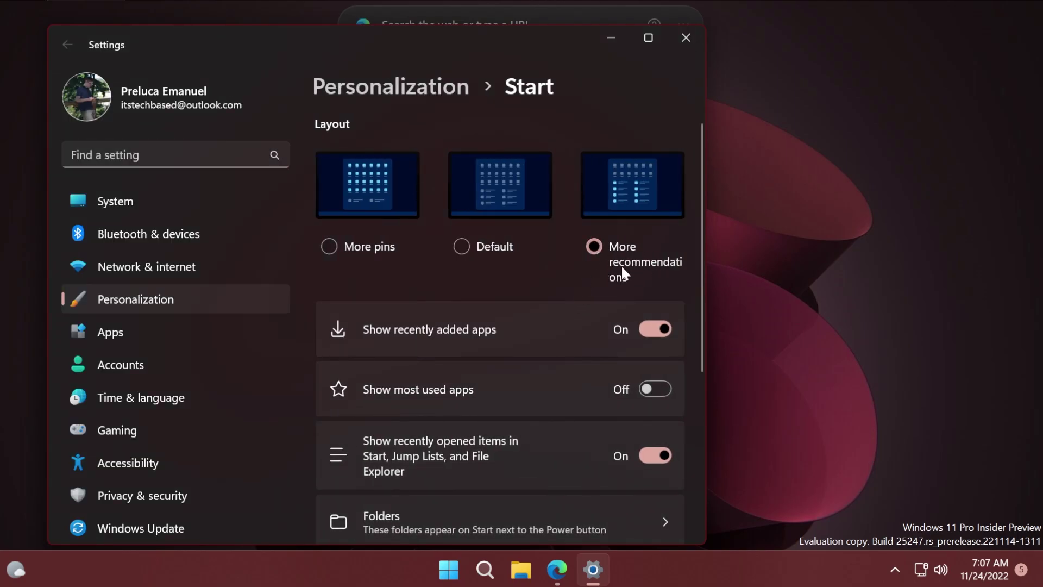
{"action": "left_click", "coordinate": [686, 49]}
{"action": "left_click", "coordinate": [468, 566]}
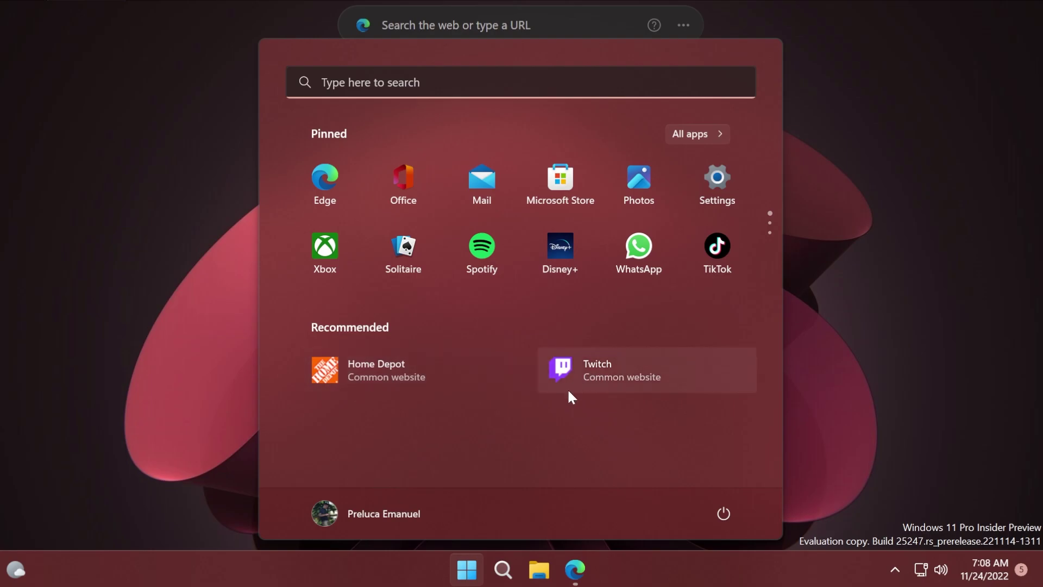
Run 'vivetool /enable /id:40059556 /variant:3' in an elevated Command Prompt opened from Search.
{"action": "left_click", "coordinate": [466, 569]}
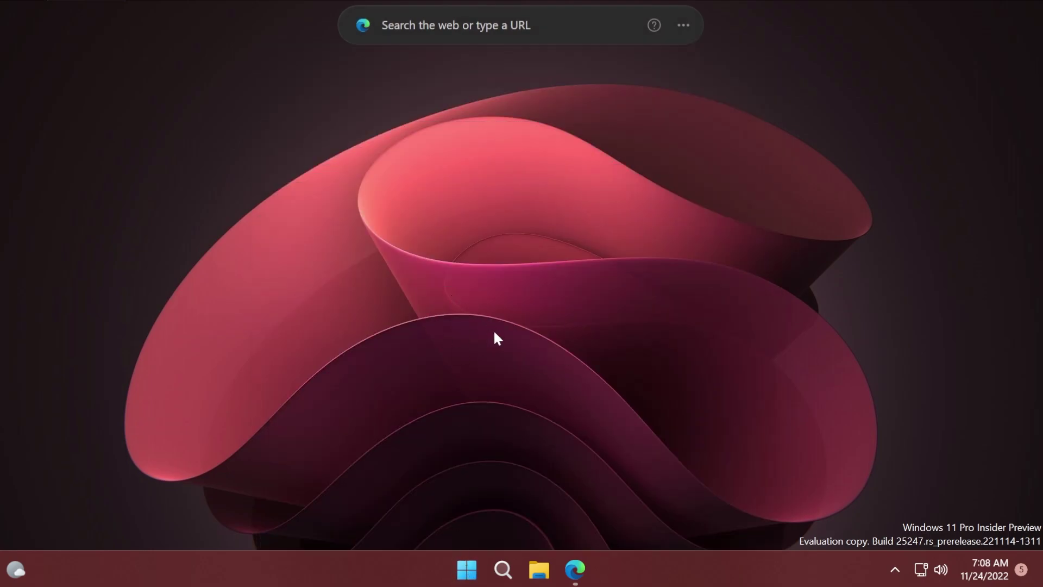
{"action": "left_click", "coordinate": [466, 569]}
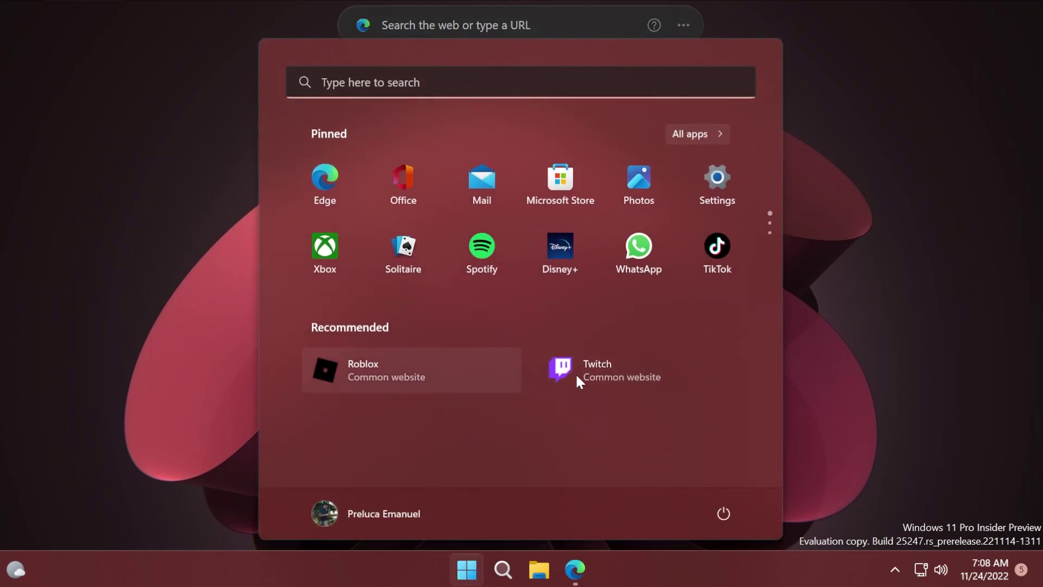
{"action": "left_click", "coordinate": [471, 571]}
{"action": "left_click", "coordinate": [501, 571]}
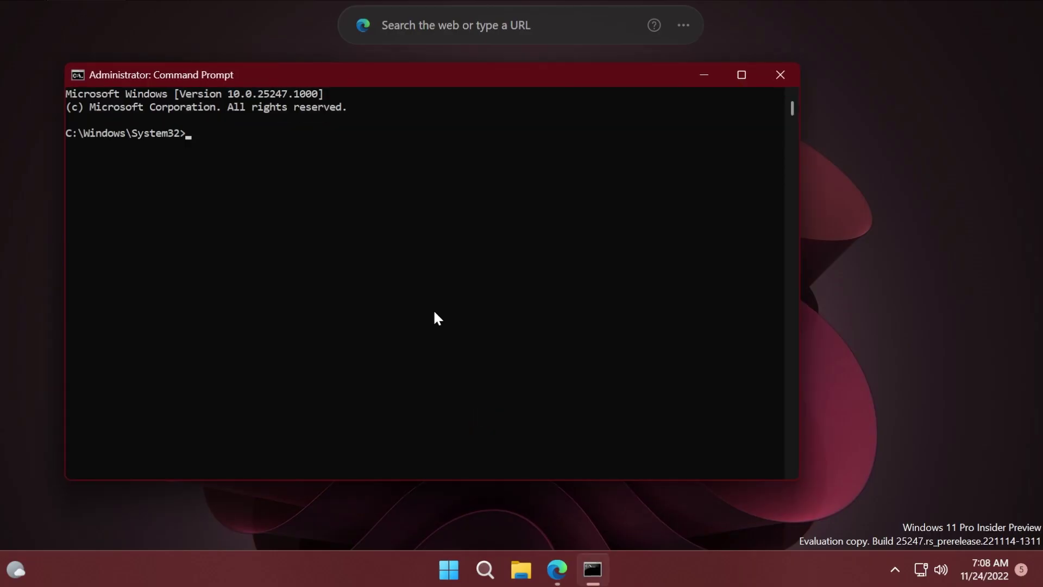
{"action": "type", "text": "vivetool /enable /id:40059556 /"}
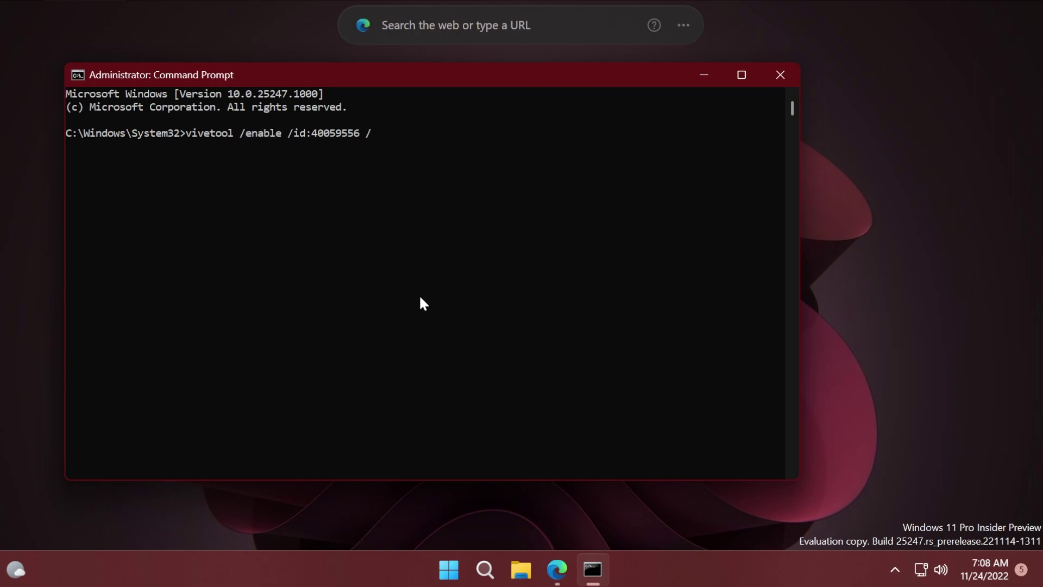
{"action": "type", "text": "variant:3"}
{"action": "key", "text": "Return"}
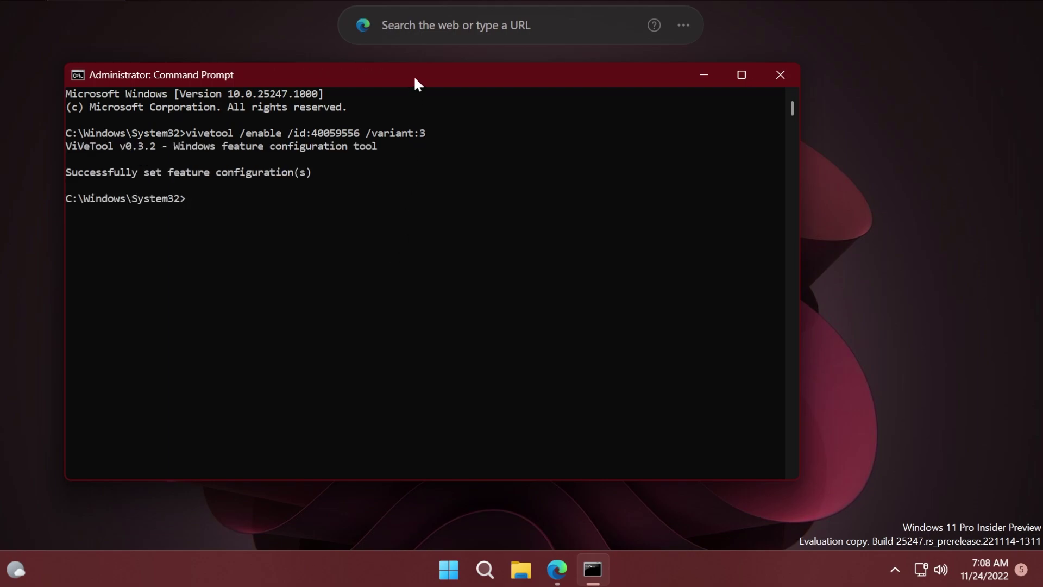
{"action": "left_click_drag", "start_coordinate": [415, 79], "coordinate": [426, 103]}
Close Command Prompt and the Wells Fargo tab, minimize Edge, then view Wells Fargo and Twitter in Start.
{"action": "left_click", "coordinate": [792, 98]}
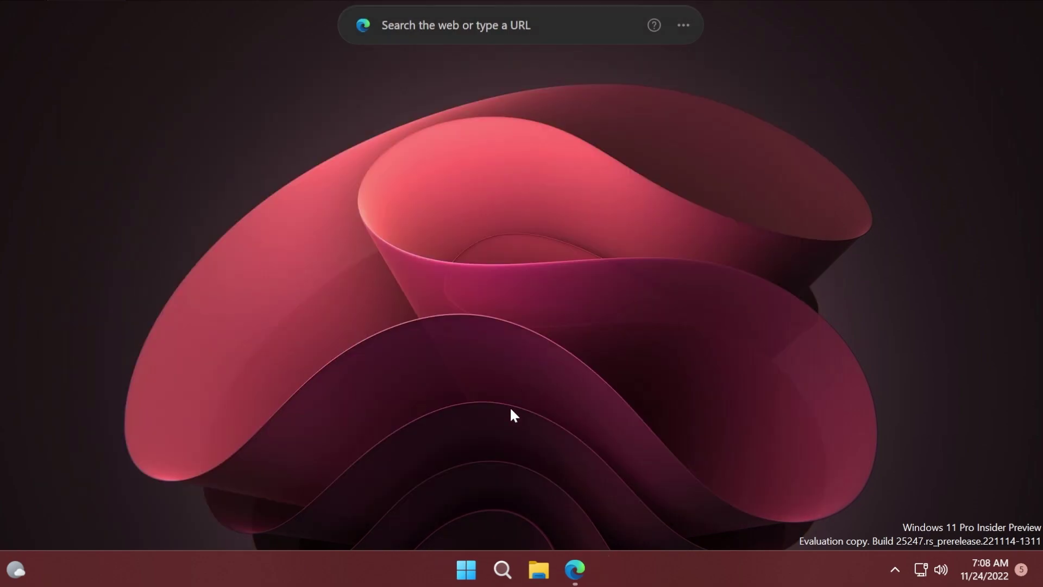
{"action": "left_click", "coordinate": [466, 569]}
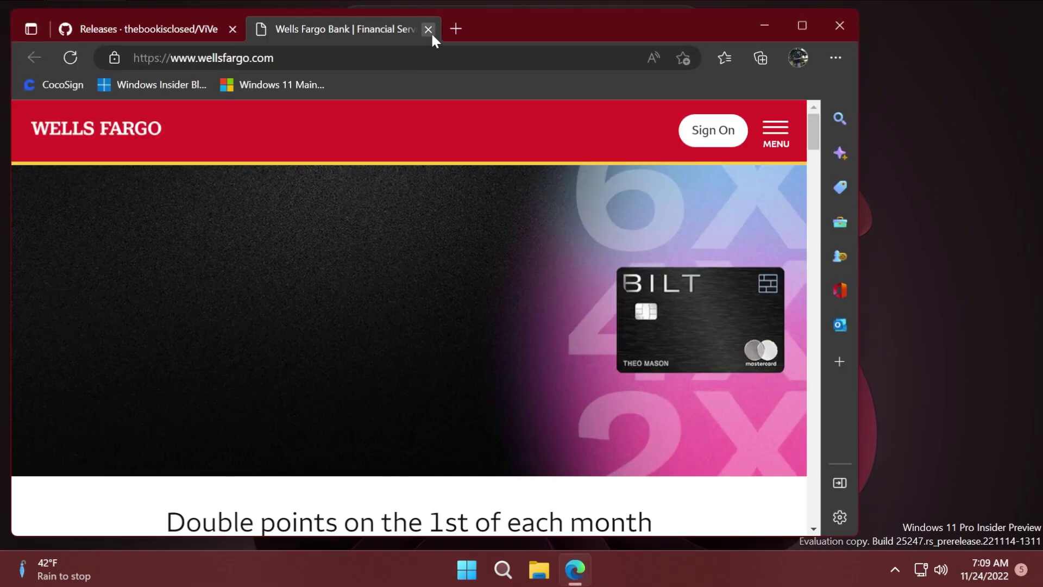
{"action": "left_click", "coordinate": [428, 29]}
{"action": "left_click", "coordinate": [765, 25]}
{"action": "left_click", "coordinate": [466, 569]}
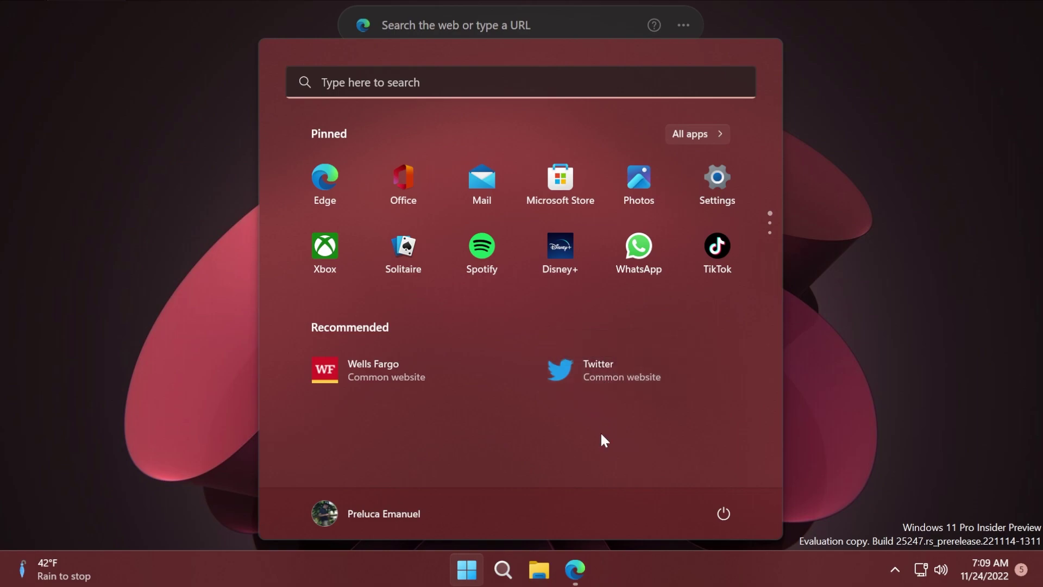
Dismiss the Start menu by clicking on the desktop.
{"action": "left_click", "coordinate": [851, 418]}
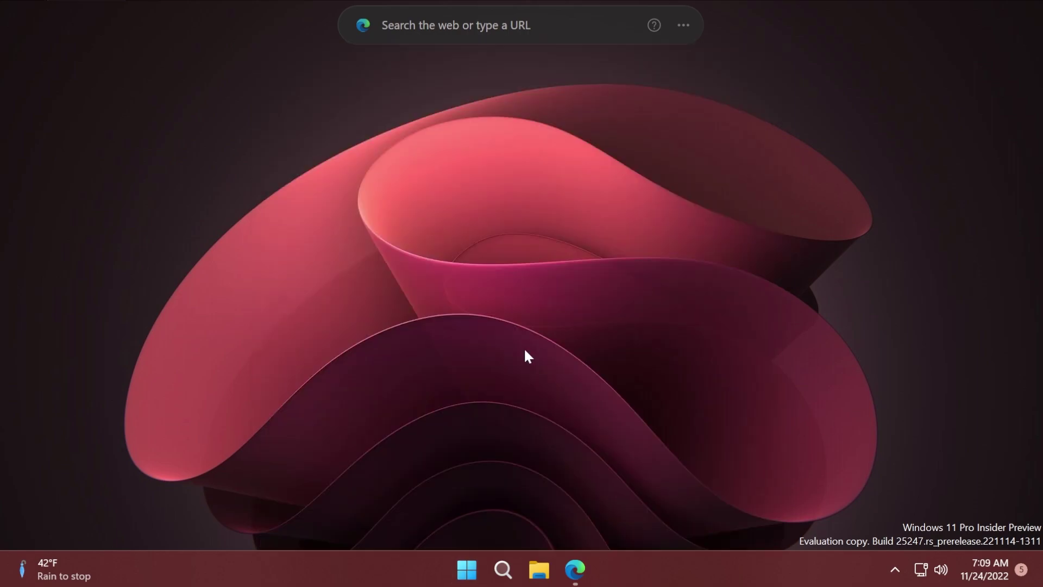